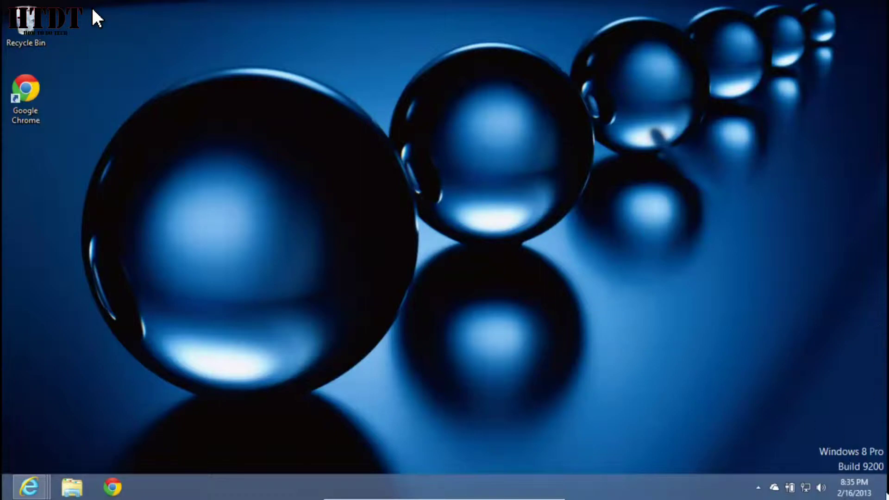
# Show the charms bar from the bottom-right hot corner and open the Settings charm
pyautogui.moveTo(886, 495)
pyautogui.click(871, 382)
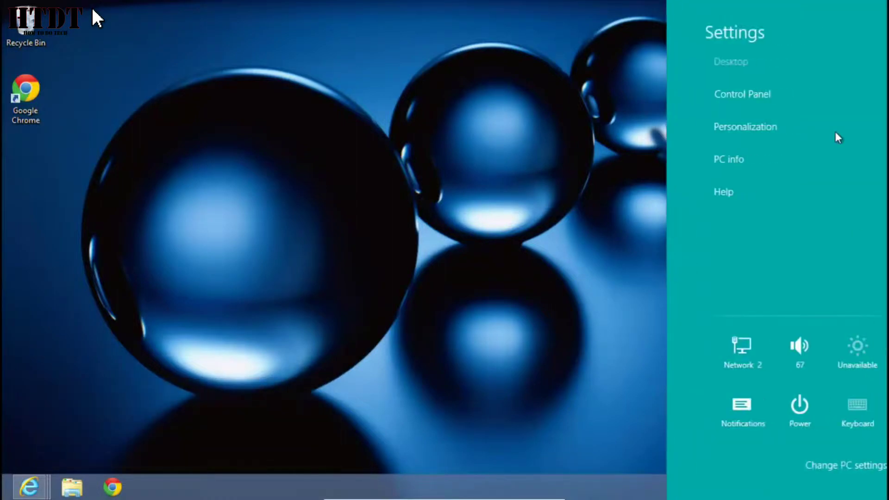
# Open Personalization and scroll the theme list down and back to My Themes, with Marbles applied
pyautogui.click(743, 126)
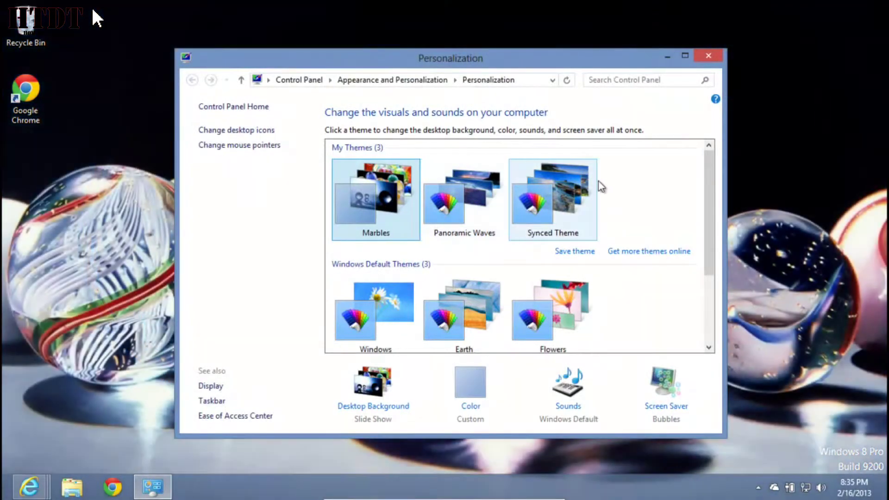
pyautogui.scroll(-1, 709, 212)
pyautogui.scroll(-1, 710, 212)
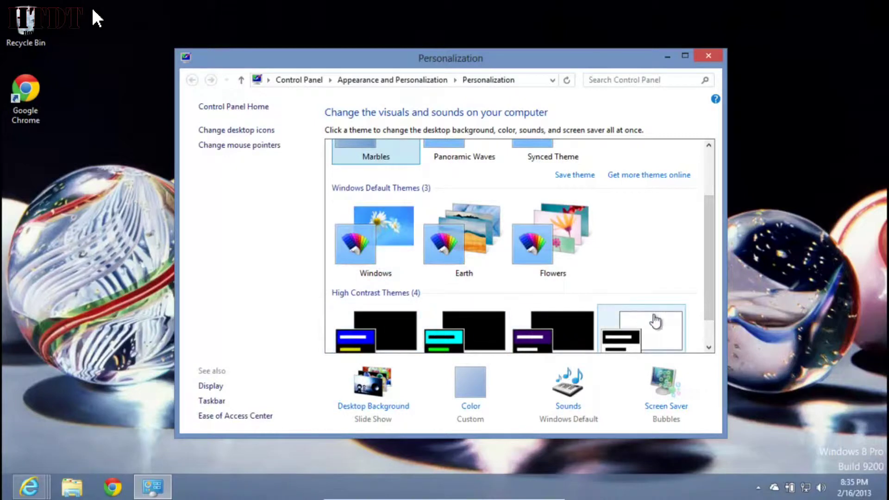
pyautogui.scroll(2, 713, 250)
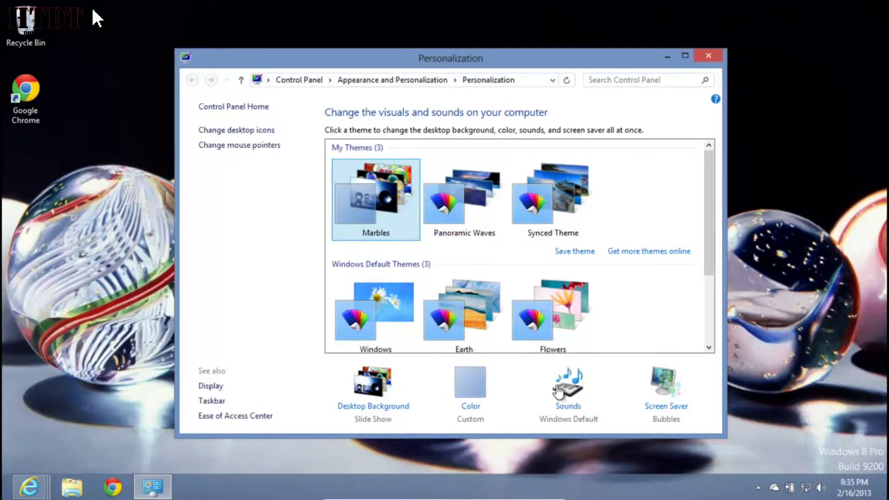
# Open Desktop Background and review its options, keeping DesktopBackground location, Fill position and 15-minute interval
pyautogui.click(376, 389)
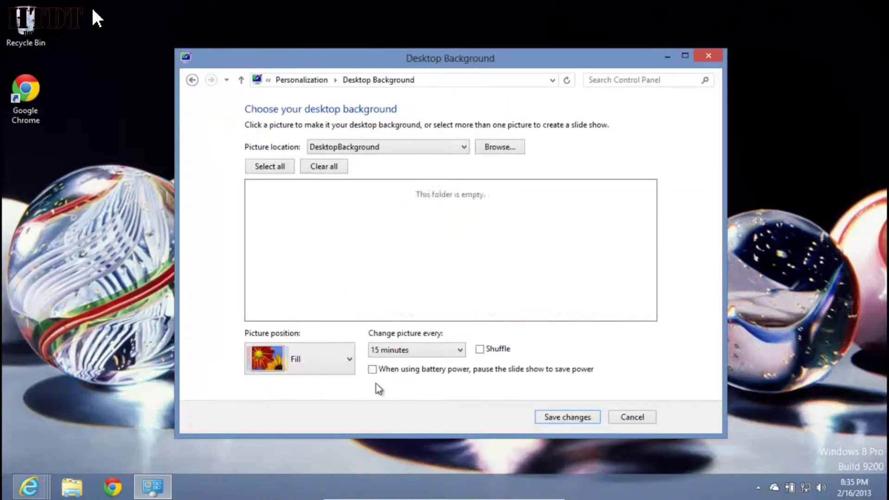
pyautogui.click(442, 148)
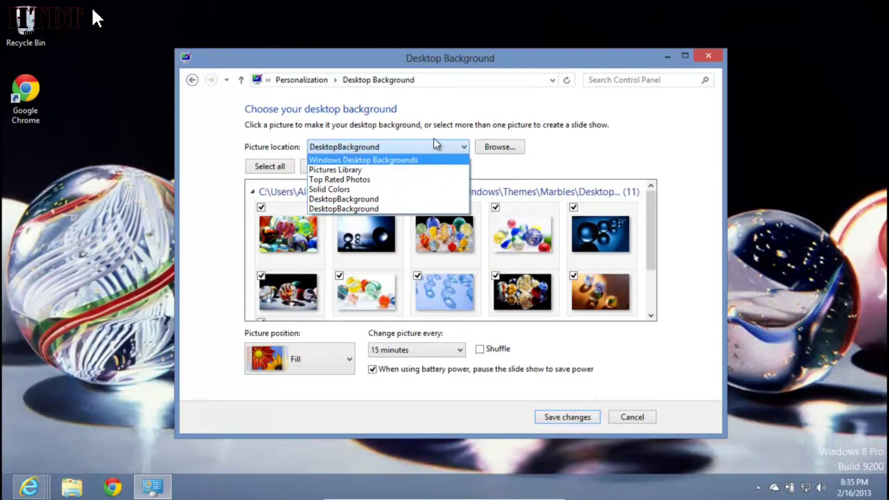
pyautogui.click(461, 150)
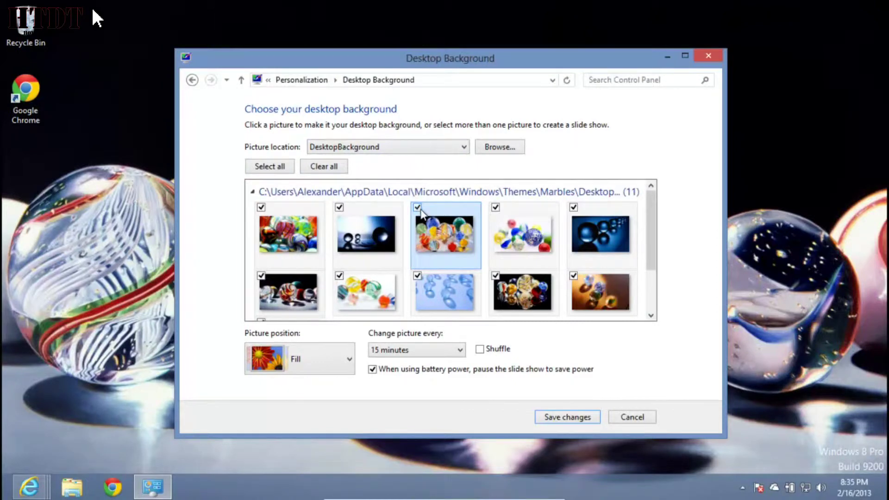
pyautogui.click(341, 359)
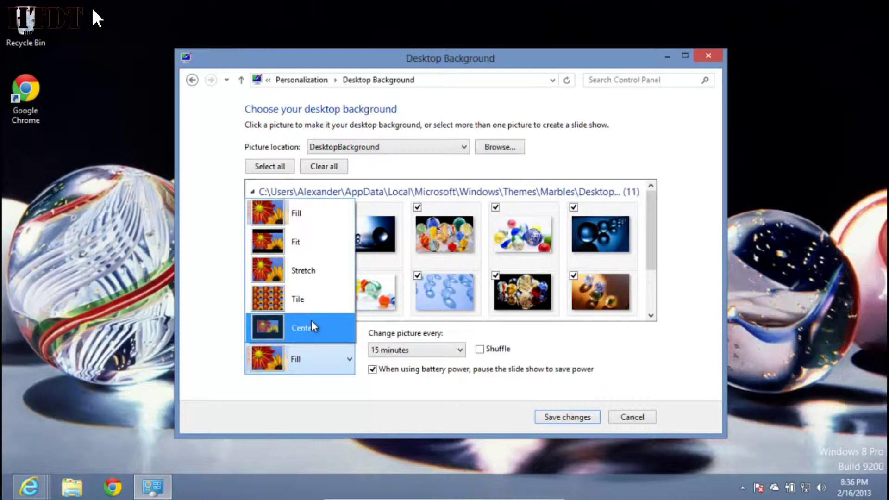
pyautogui.click(420, 403)
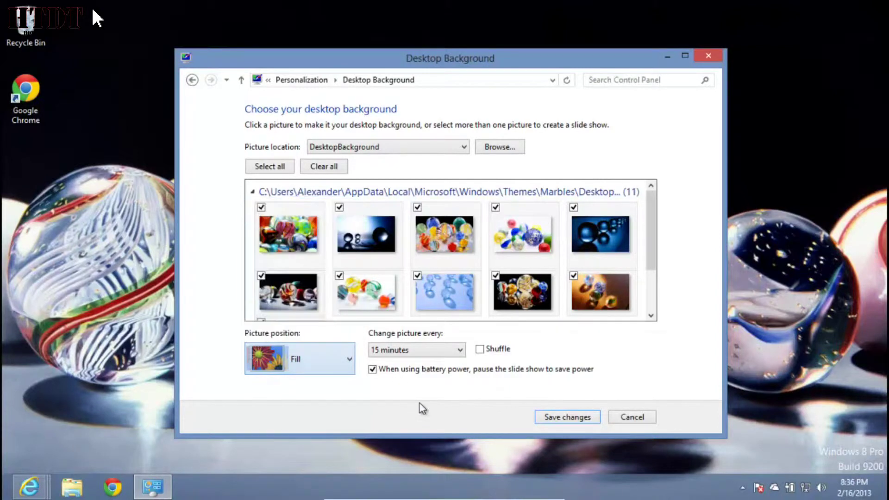
pyautogui.click(438, 352)
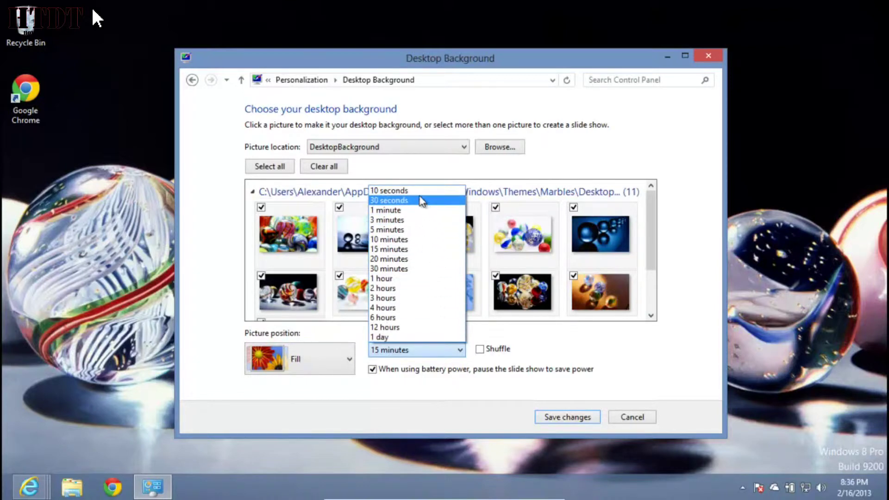
pyautogui.click(422, 251)
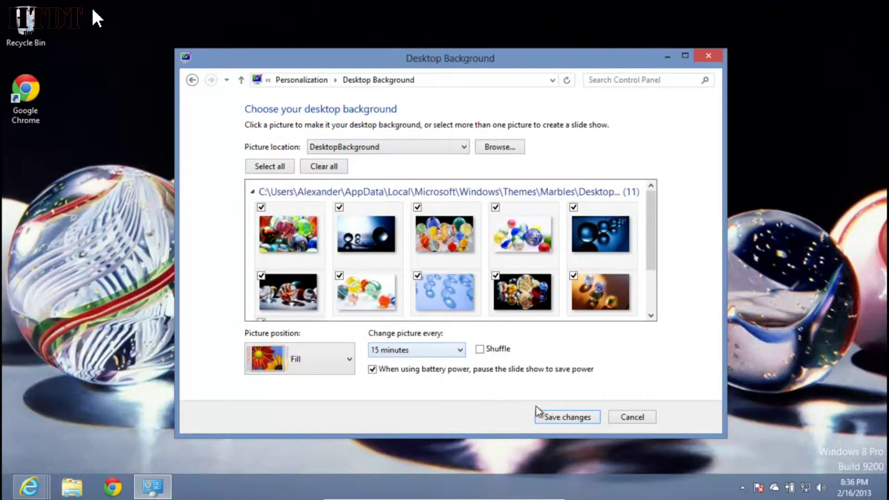
# Cancel Desktop Background, look over the Color swatches, then cancel back to Personalization unchanged
pyautogui.click(631, 416)
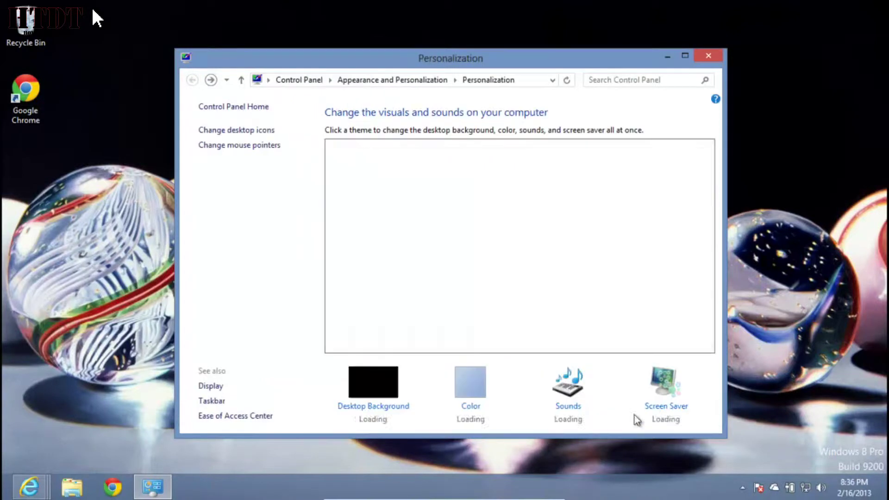
pyautogui.click(481, 383)
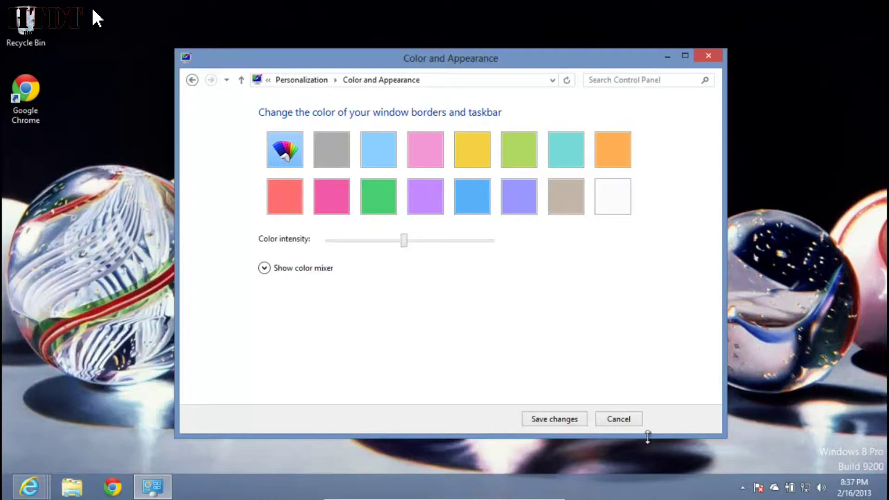
pyautogui.click(633, 420)
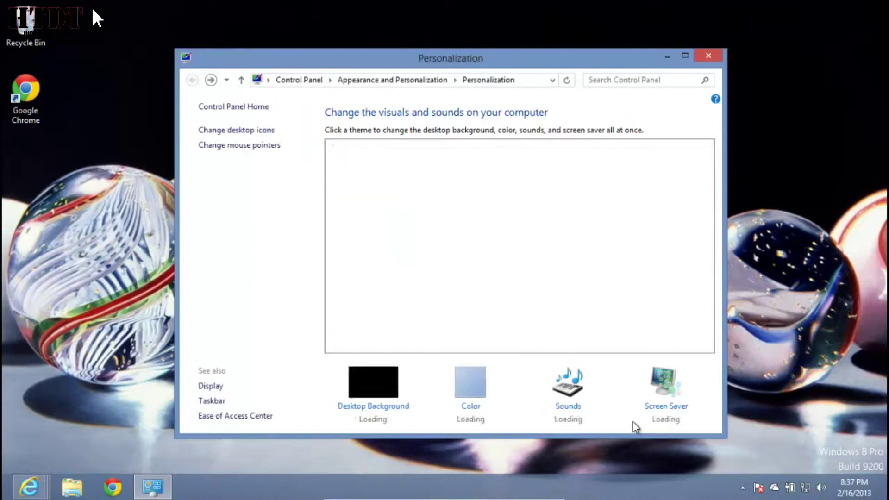
pyautogui.click(574, 407)
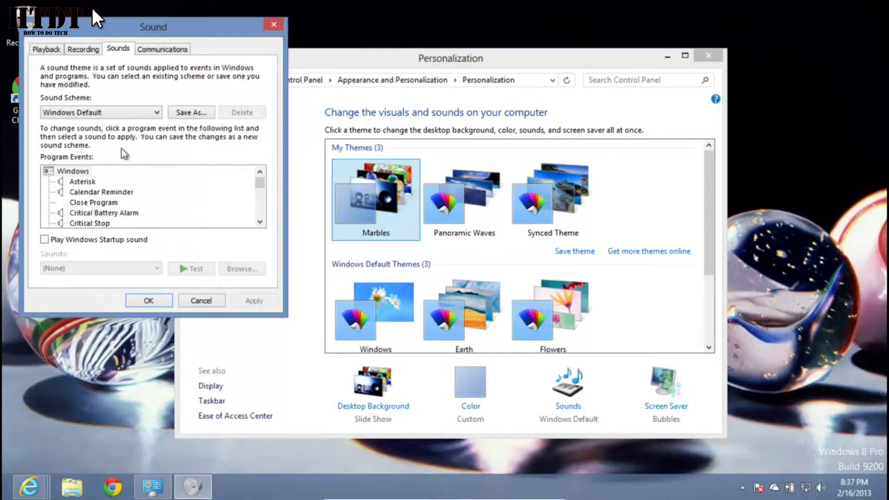
pyautogui.click(136, 115)
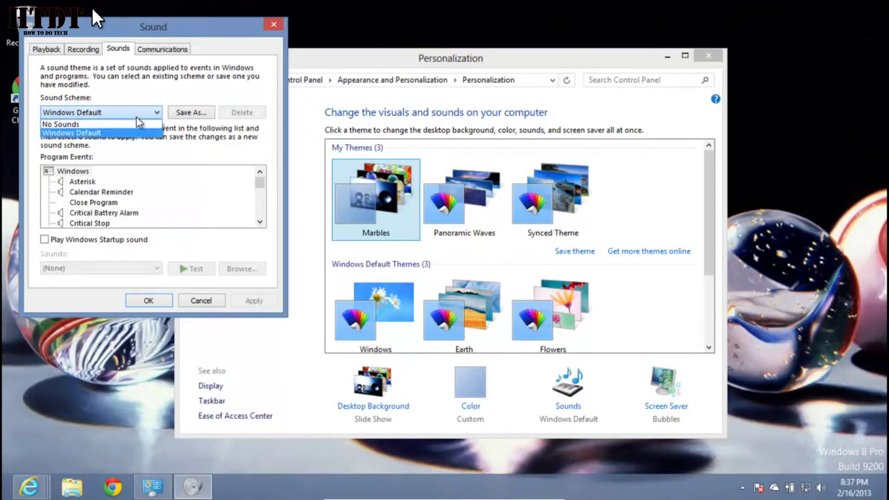
pyautogui.click(139, 115)
pyautogui.click(213, 301)
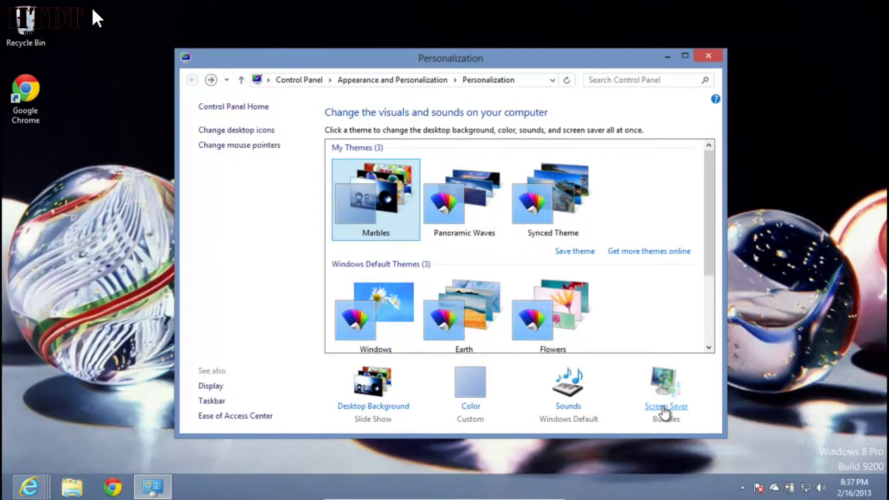
pyautogui.click(664, 407)
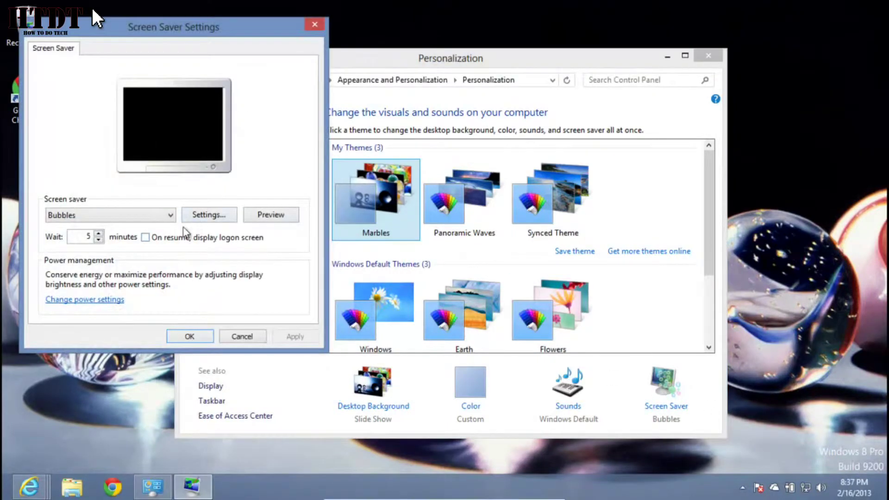
pyautogui.click(157, 216)
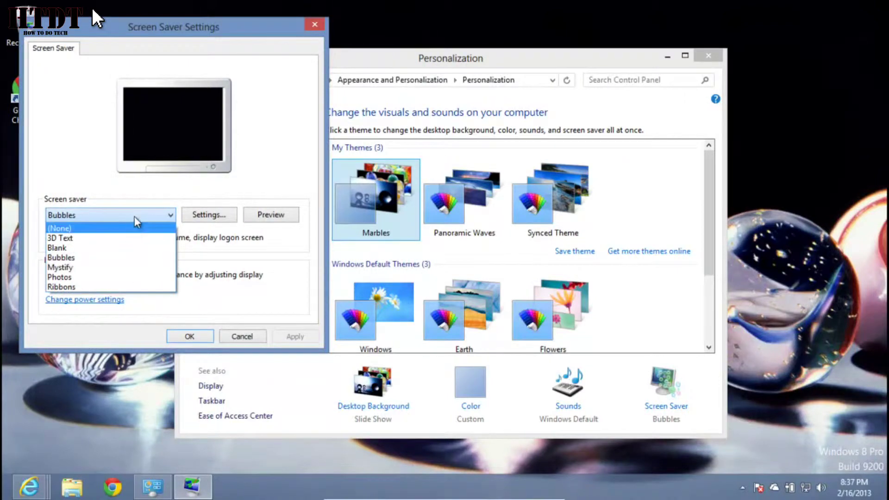
pyautogui.click(135, 216)
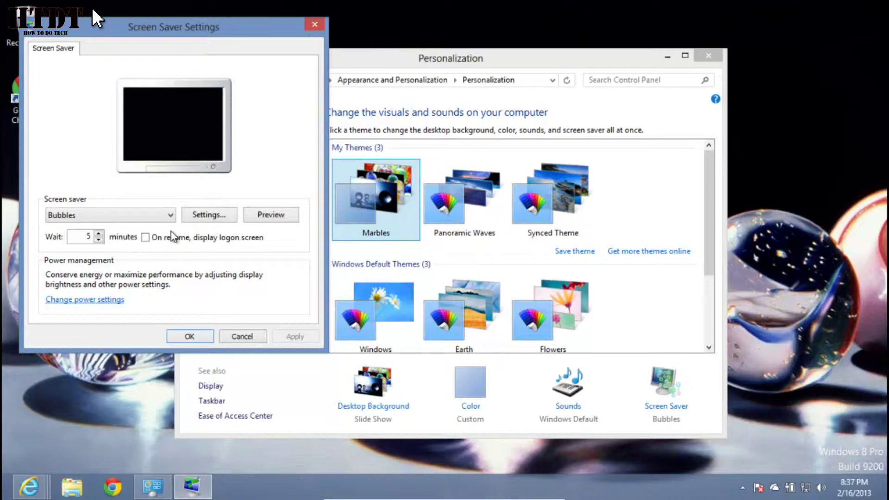
pyautogui.click(244, 337)
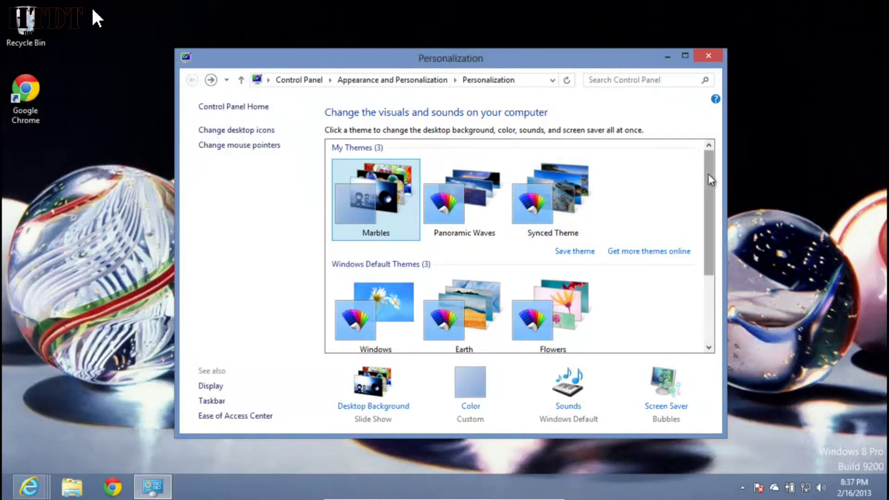
pyautogui.moveTo(707, 174)
pyautogui.mouseDown()
pyautogui.moveTo(704, 280)
pyautogui.moveTo(717, 171)
pyautogui.mouseUp()
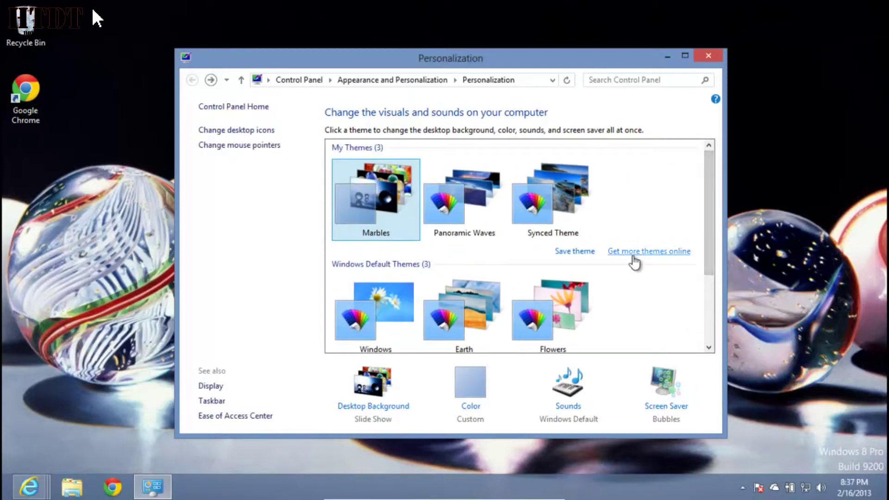
pyautogui.click(28, 486)
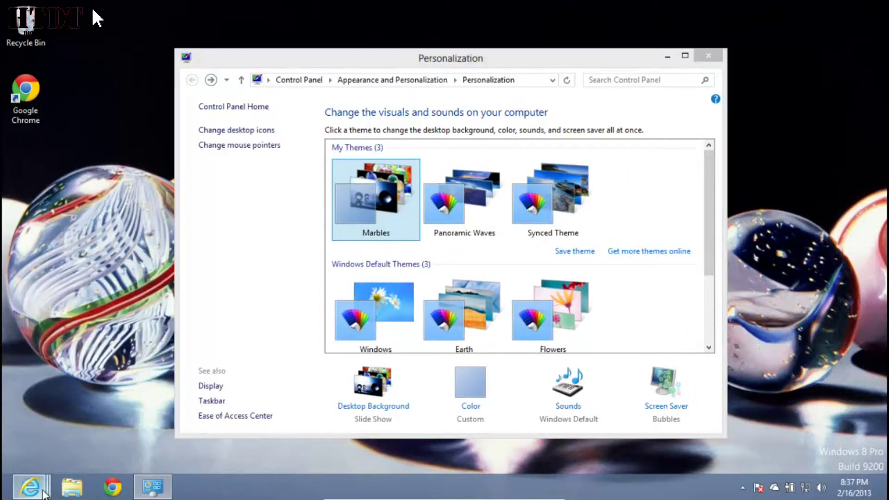
# Bring the Personalization Gallery forward and scroll its Themes page past Halo 4 Heroes, Jack Reacher and Thailand
pyautogui.click(95, 389)
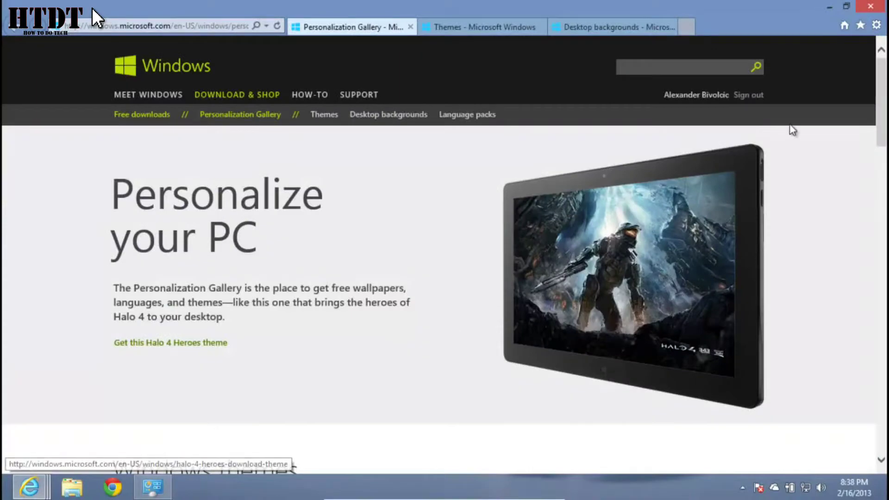
pyautogui.moveTo(881, 88)
pyautogui.mouseDown()
pyautogui.moveTo(880, 185)
pyautogui.moveTo(881, 89)
pyautogui.mouseUp()
pyautogui.click(487, 24)
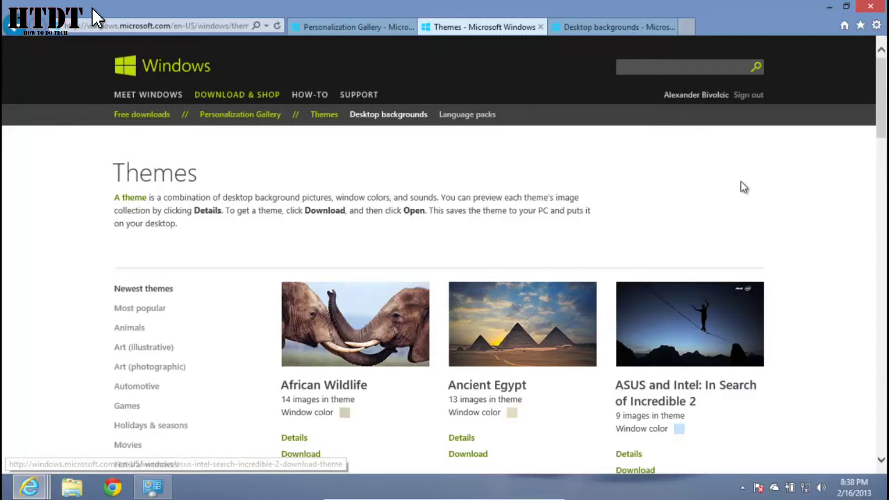
pyautogui.scroll(-2, 553, 198)
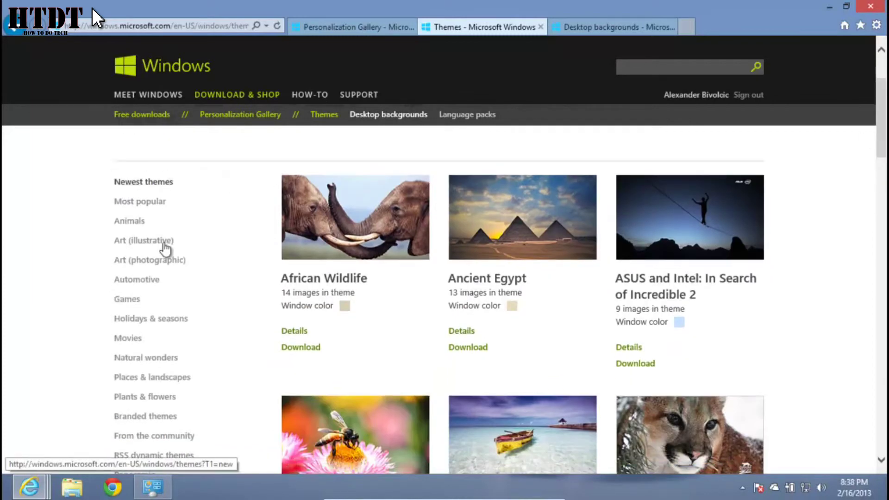
pyautogui.moveTo(881, 125); pyautogui.dragTo(880, 170)
pyautogui.scroll(-5, 880, 169)
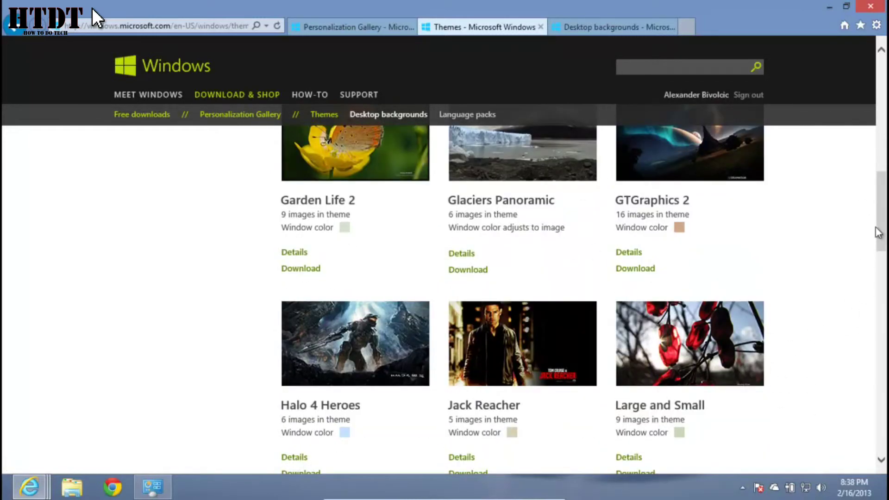
pyautogui.moveTo(879, 233); pyautogui.dragTo(884, 270)
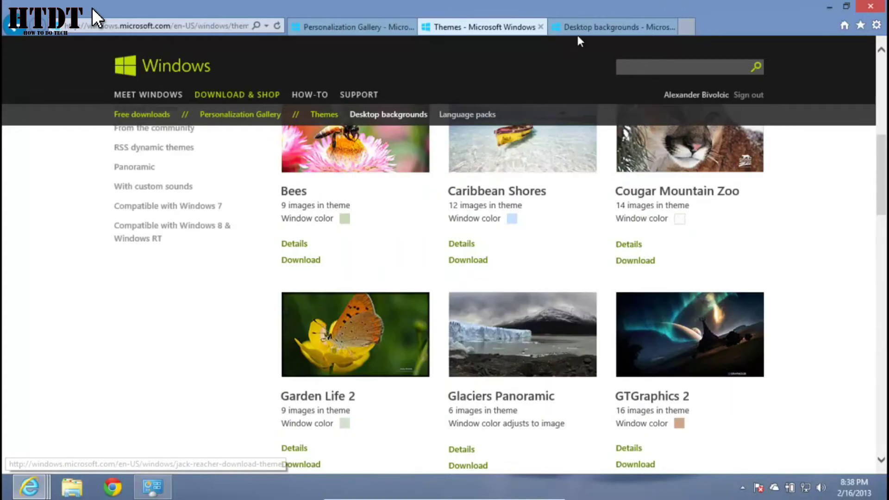
# Switch to the gallery's Desktop backgrounds page and scroll through wallpapers like Cactus Flower and Golden Beads
pyautogui.click(584, 27)
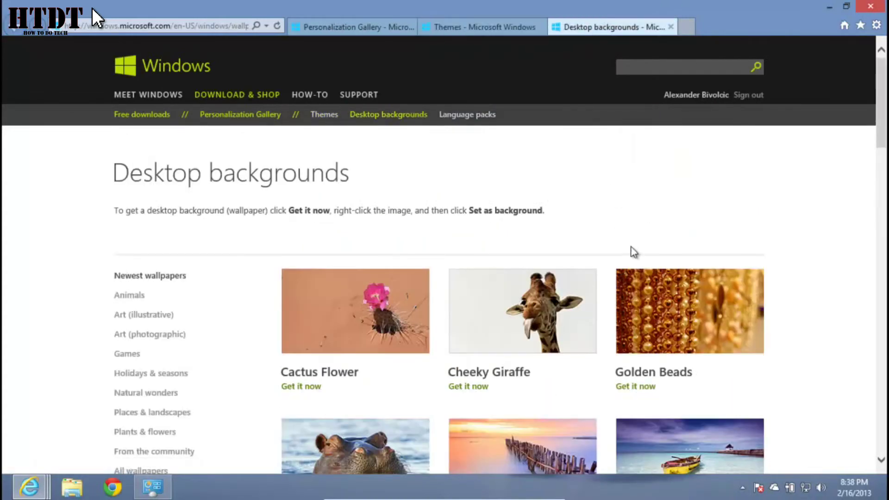
pyautogui.scroll(-4, 631, 248)
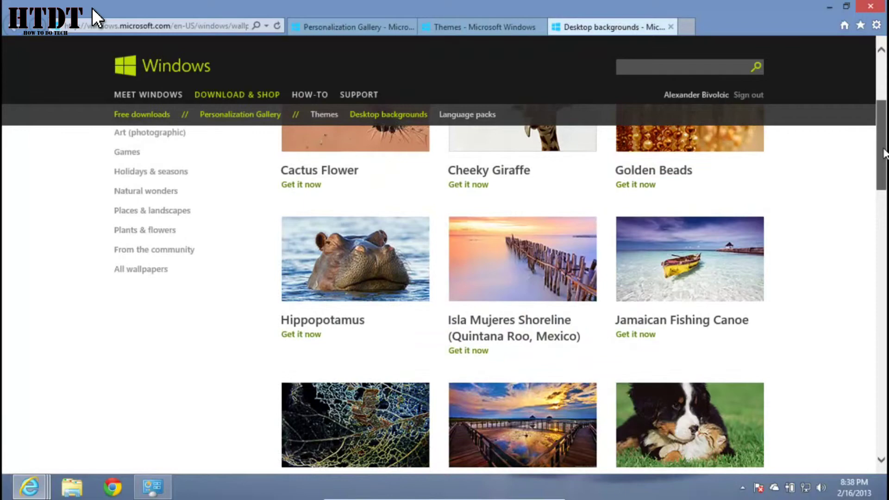
pyautogui.moveTo(883, 153); pyautogui.dragTo(828, 74)
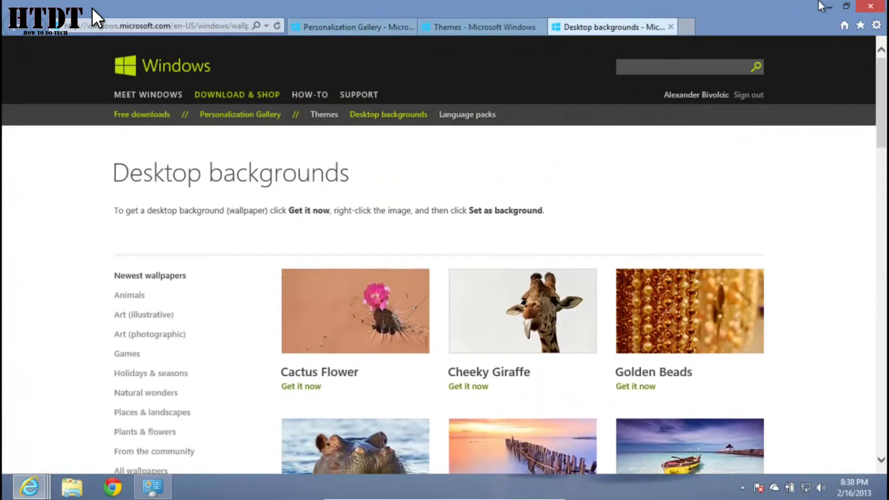
pyautogui.click(831, 8)
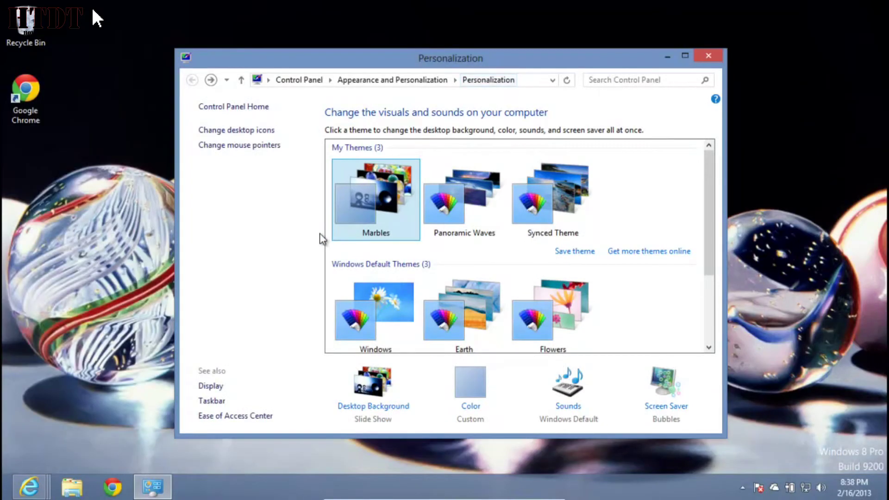